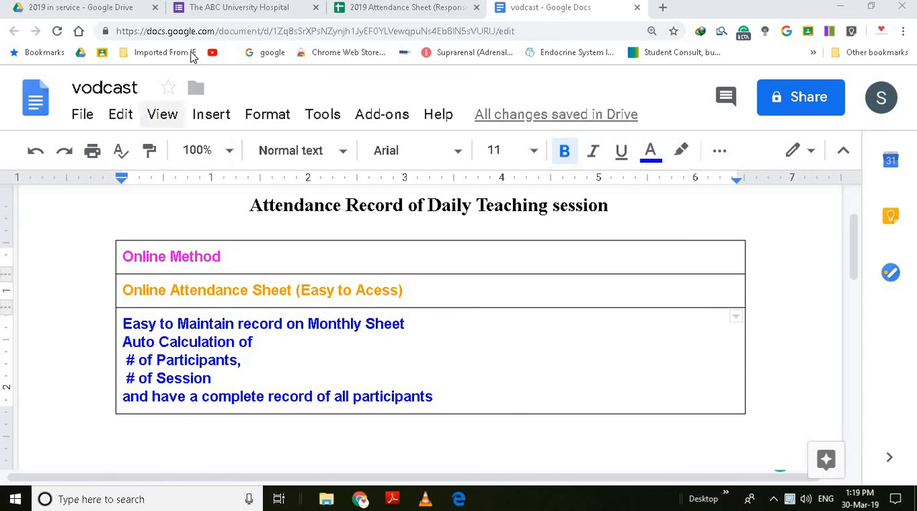
- Open The ABC University Hospital in-service form and set the session time to 12:00 PM
{"action": "left_click", "coordinate": [221, 10]}
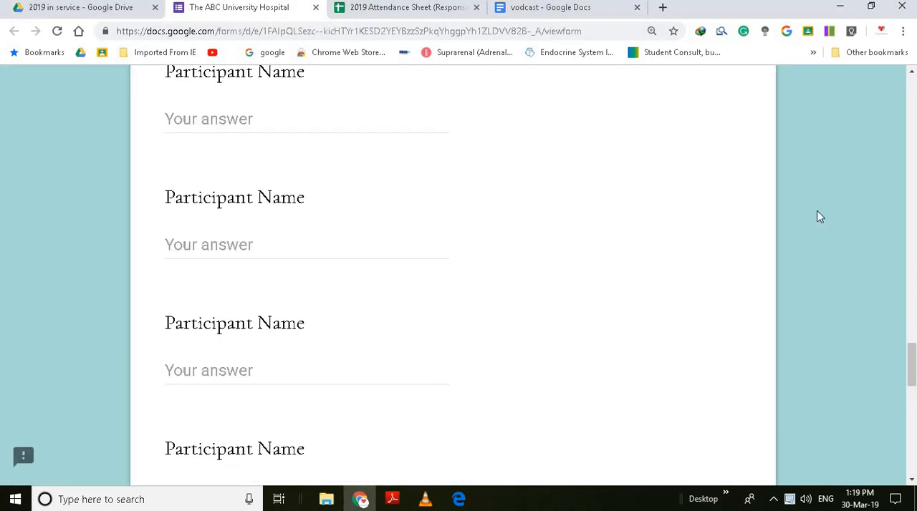
{"action": "left_click_drag", "start_coordinate": [914, 364], "coordinate": [913, 131]}
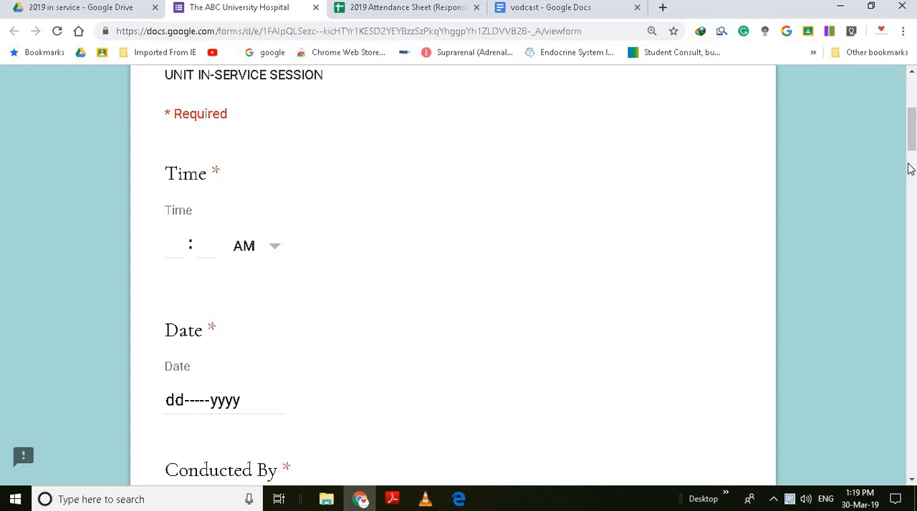
{"action": "left_click_drag", "start_coordinate": [913, 151], "coordinate": [913, 174]}
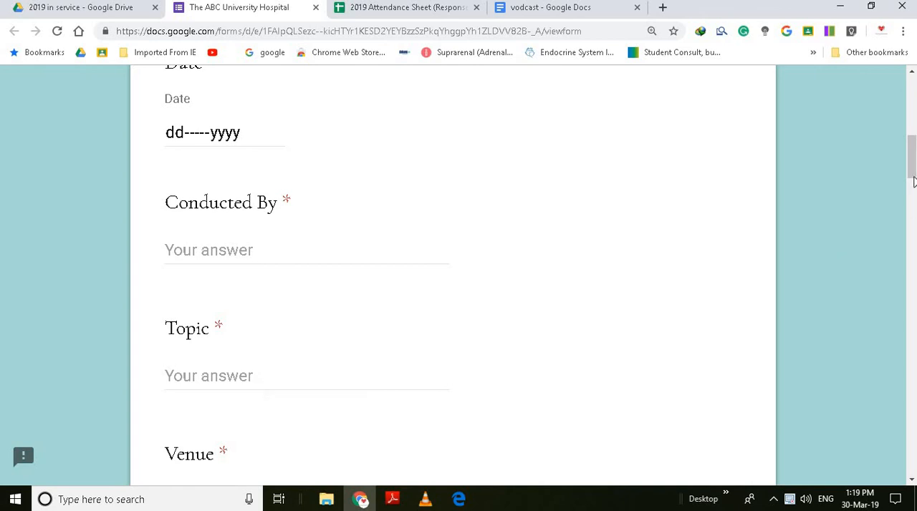
{"action": "left_click_drag", "start_coordinate": [913, 179], "coordinate": [910, 136]}
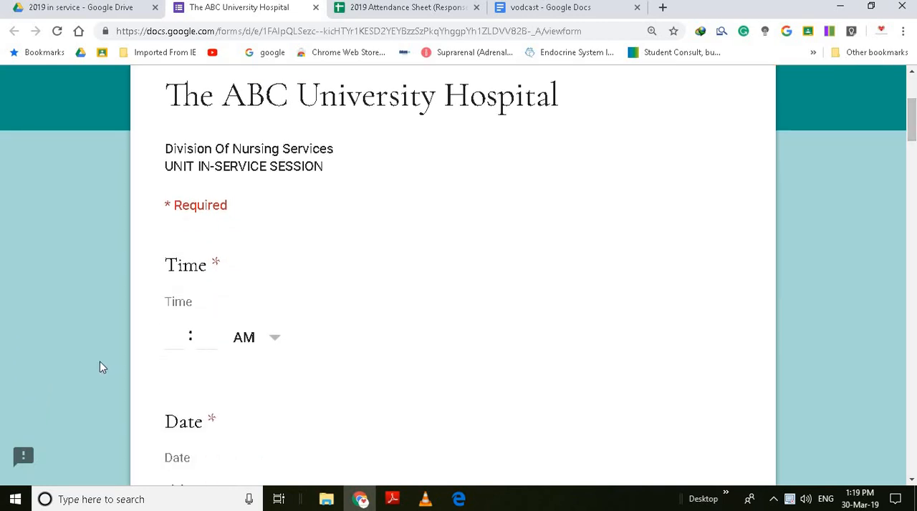
{"action": "left_click", "coordinate": [178, 346]}
{"action": "type", "text": "12"}
{"action": "key", "text": "Tab"}
{"action": "type", "text": "00"}
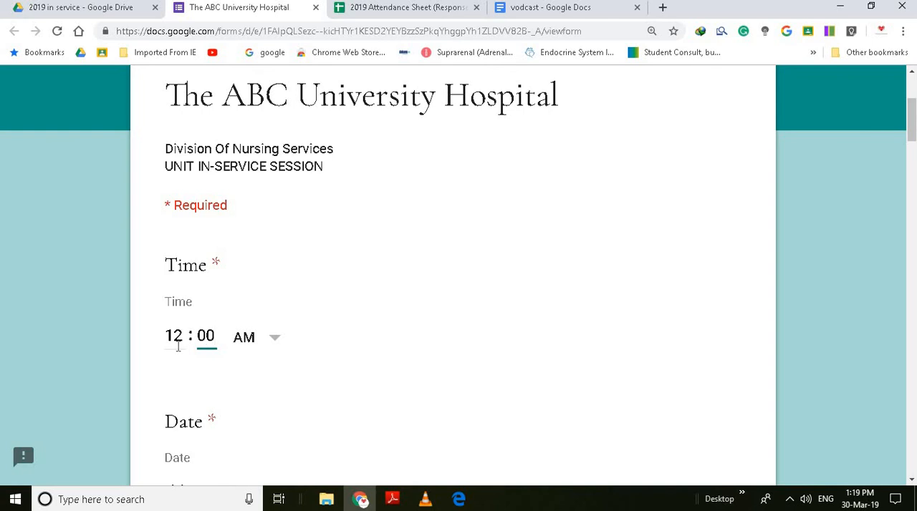
{"action": "key", "text": "Tab"}
{"action": "key", "text": "Down"}
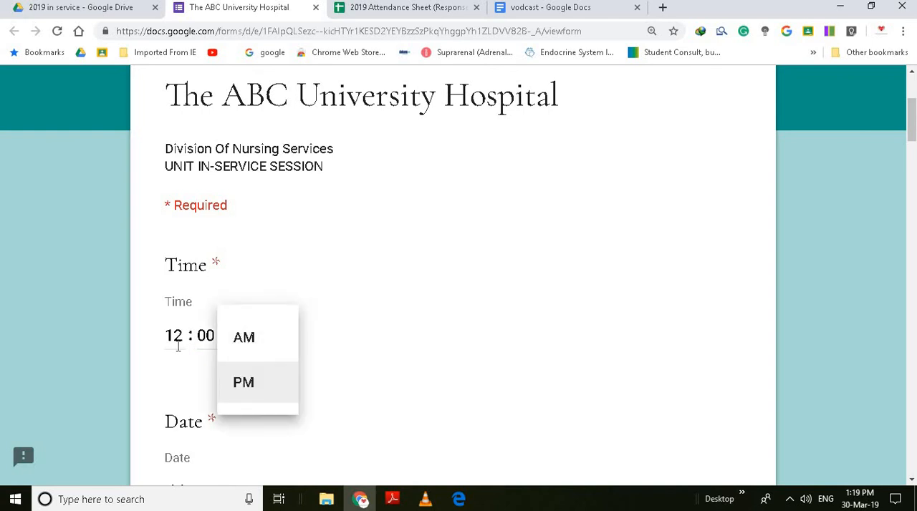
{"action": "key", "text": "Return"}
{"action": "key", "text": "Tab"}
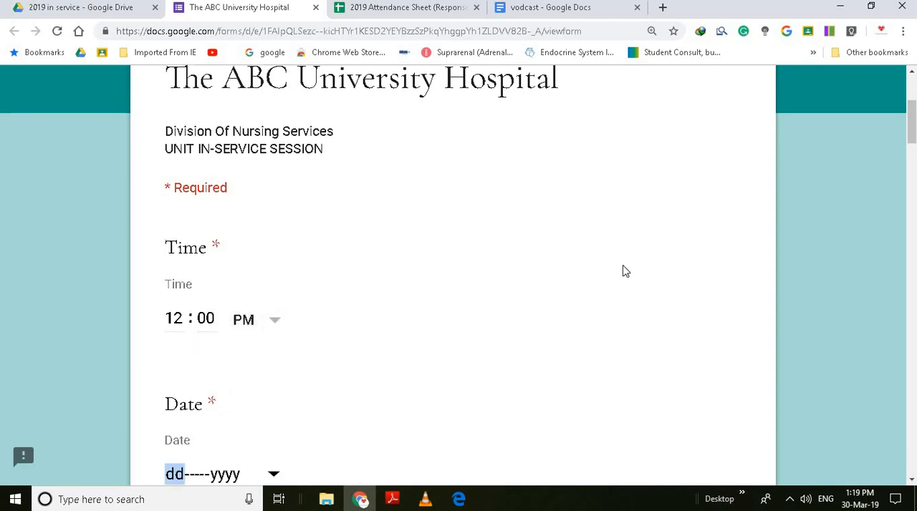
- Set the session date to 30-Mar-2019 and enter XYZ as the person who conducted it
{"action": "scroll", "coordinate": [671, 222], "scroll_direction": "down", "scroll_amount": 2}
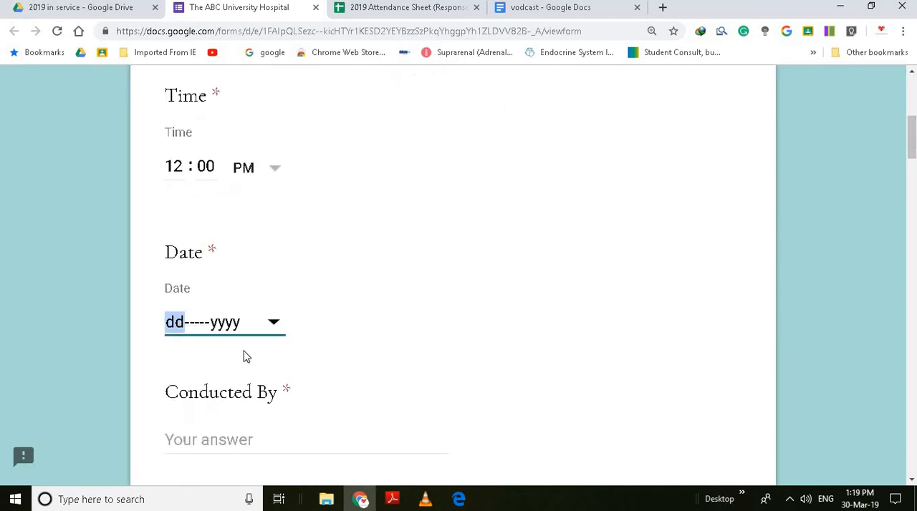
{"action": "left_click", "coordinate": [271, 328]}
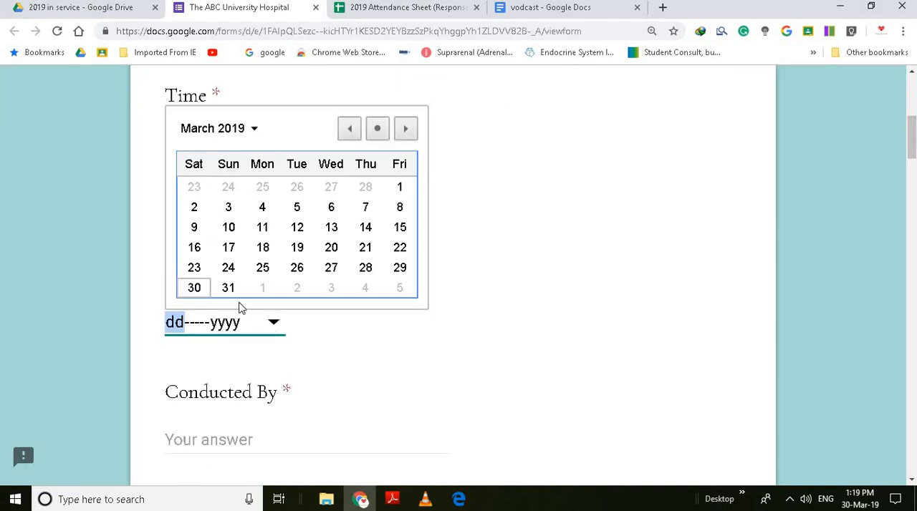
{"action": "left_click", "coordinate": [197, 296]}
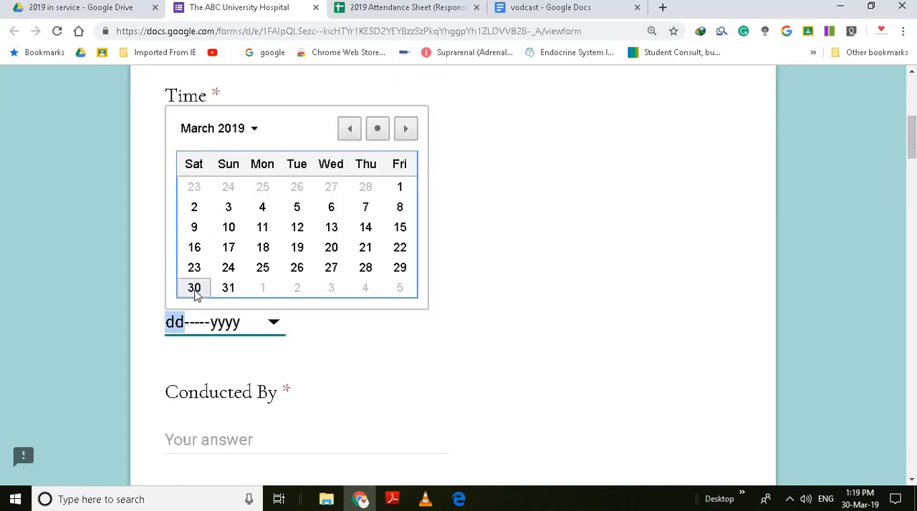
{"action": "left_click", "coordinate": [236, 439]}
{"action": "type", "text": "X"}
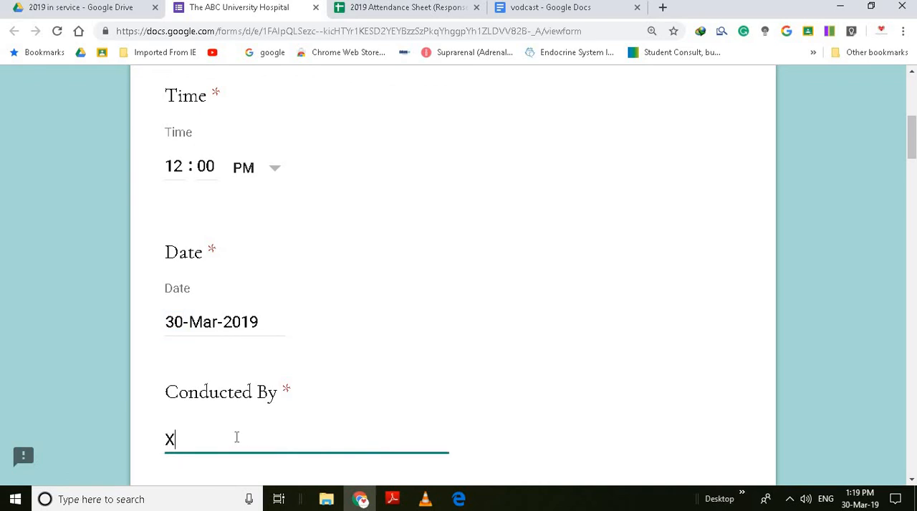
{"action": "type", "text": "YZ"}
{"action": "key", "text": "Tab"}
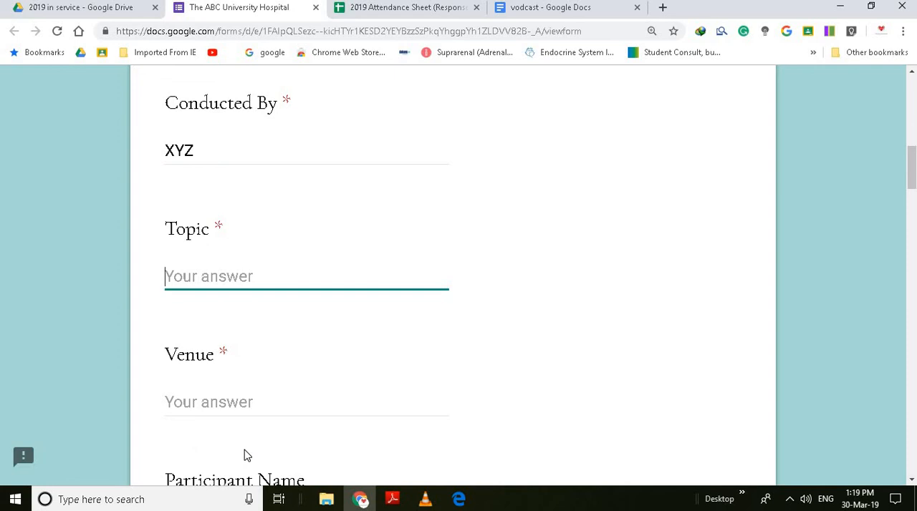
- Enter MEDICAL TECHNALOGY as the topic and SEMINAR ROOM as the venue
{"action": "type", "text": "MEDICAL "}
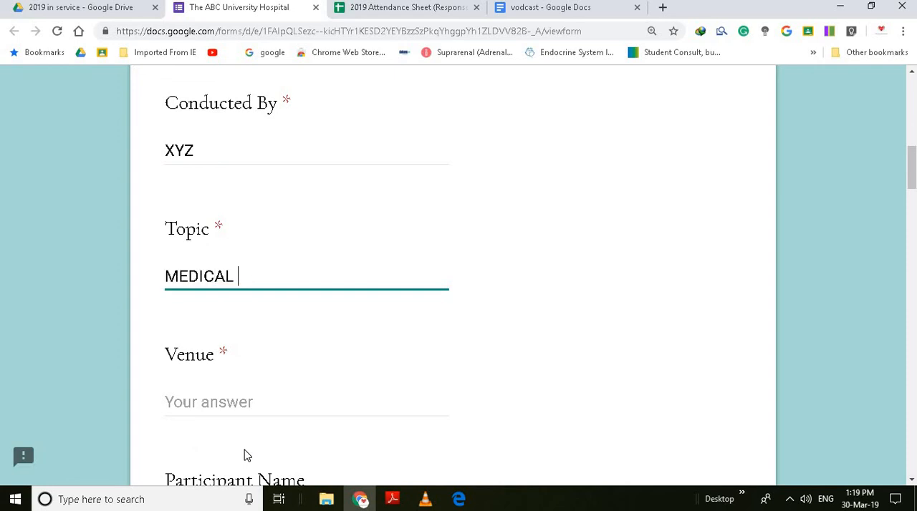
{"action": "type", "text": "TECHNALOGY"}
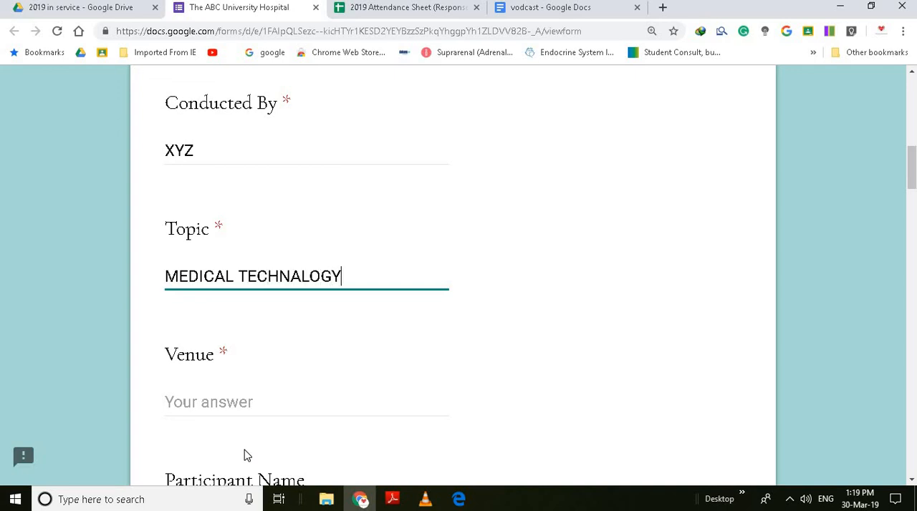
{"action": "key", "text": "Tab"}
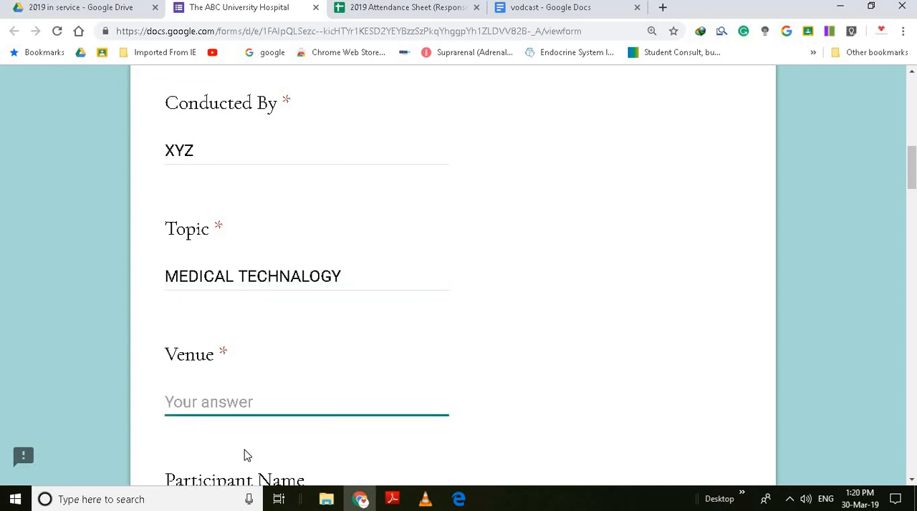
{"action": "type", "text": "SEMINAR ROOM"}
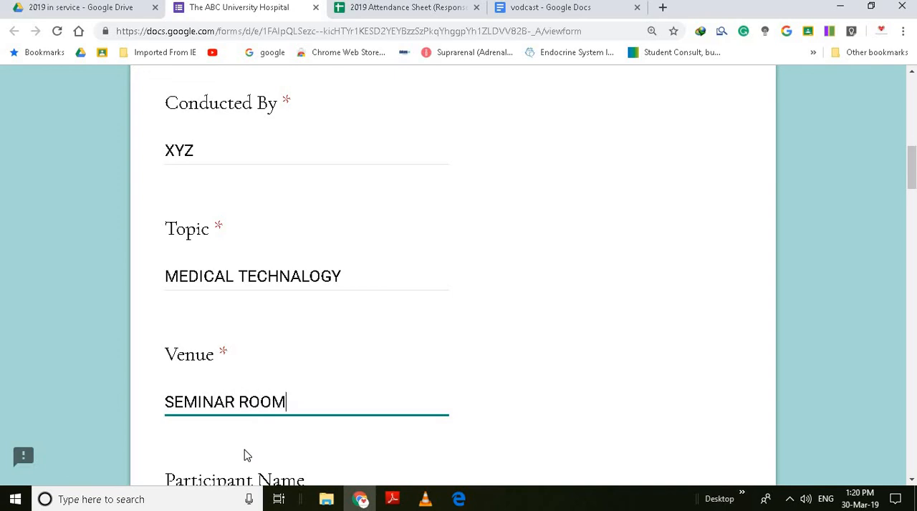
{"action": "key", "text": "Tab"}
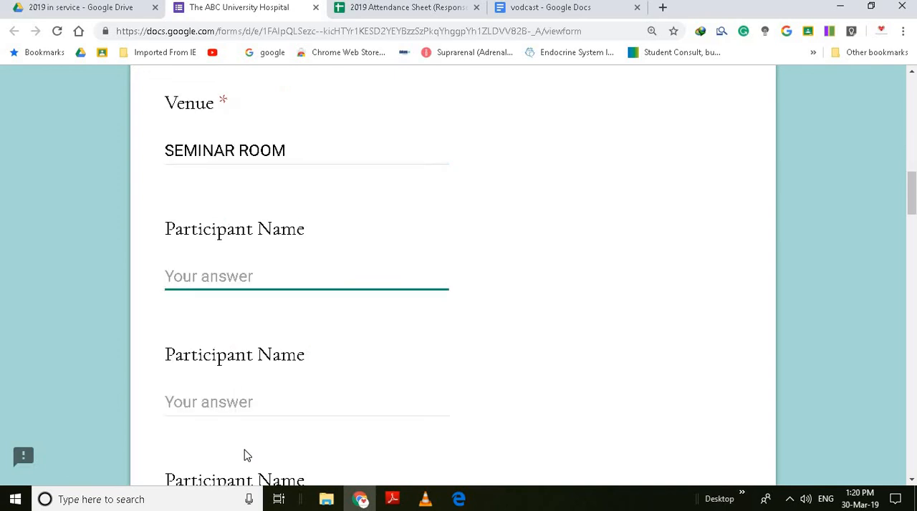
- Fill in the first three participant names with the sample entries ABC, CBS and NH
{"action": "type", "text": "ABC"}
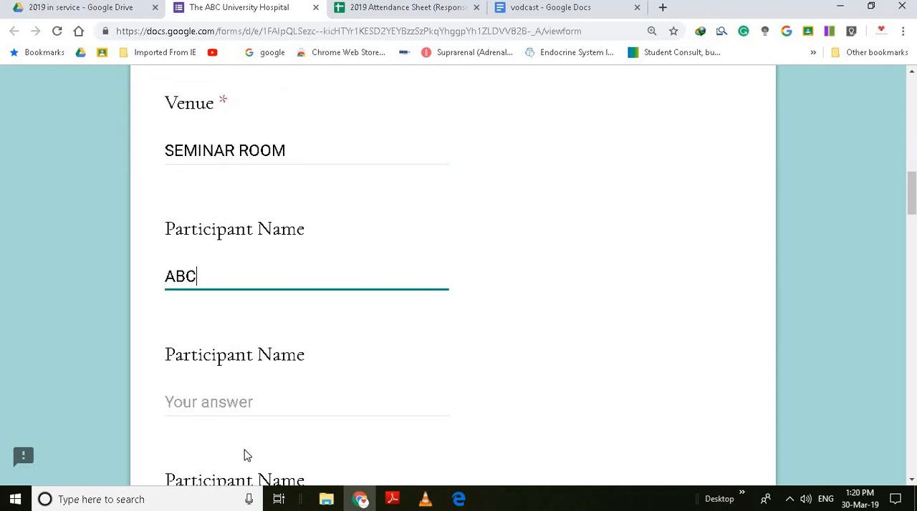
{"action": "key", "text": "Tab"}
{"action": "type", "text": "CBS"}
{"action": "key", "text": "Tab"}
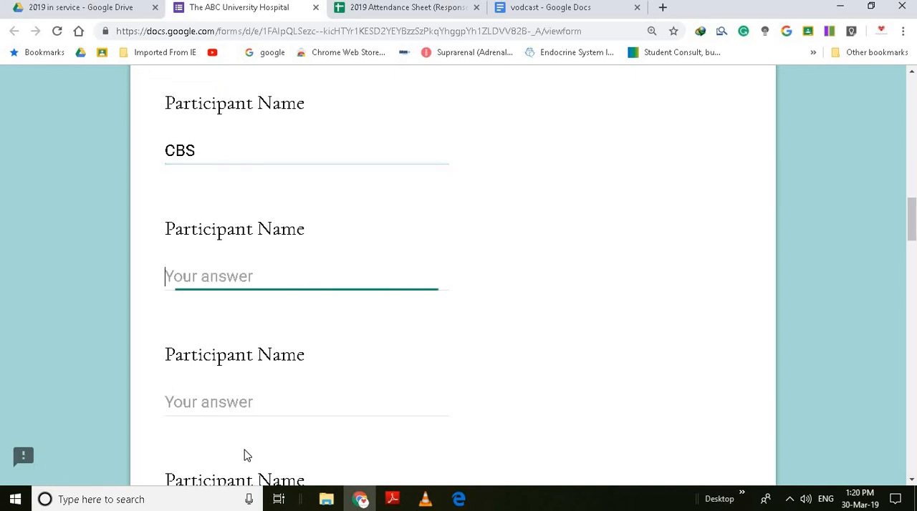
{"action": "type", "text": "NH"}
{"action": "key", "text": "Tab"}
- Fill in the next three participant names with the sample entries NHHY, NDHD and GDGY, and submit the form
{"action": "type", "text": "NH"}
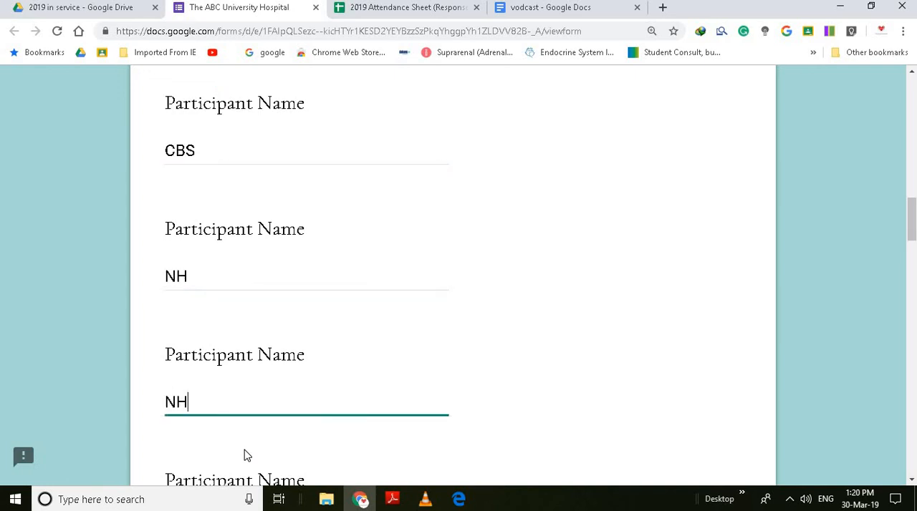
{"action": "type", "text": "HY"}
{"action": "key", "text": "Tab"}
{"action": "type", "text": "NDHD"}
{"action": "key", "text": "Tab"}
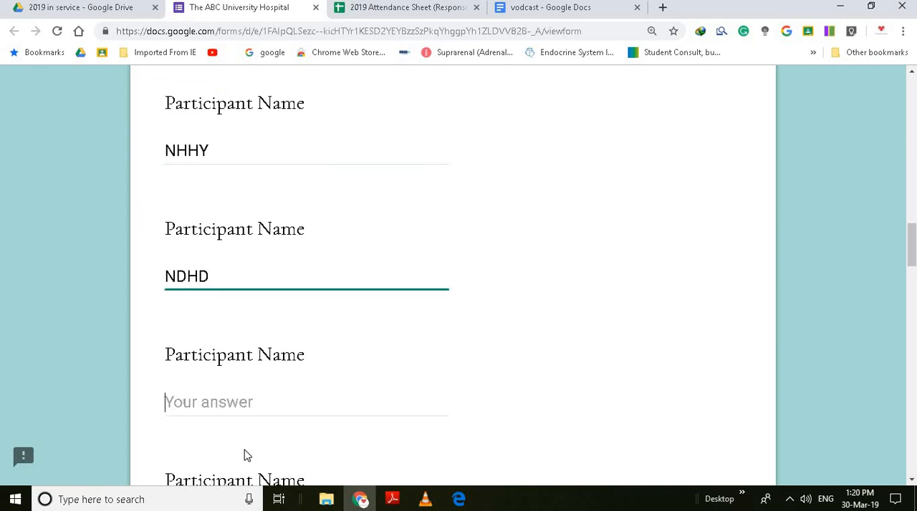
{"action": "type", "text": "GDGY"}
{"action": "key", "text": "Tab"}
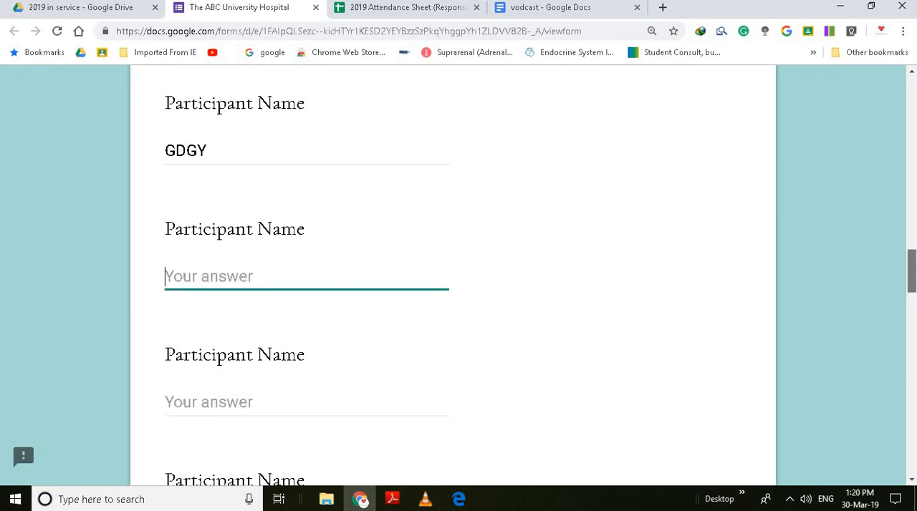
{"action": "left_click_drag", "start_coordinate": [911, 273], "coordinate": [914, 455]}
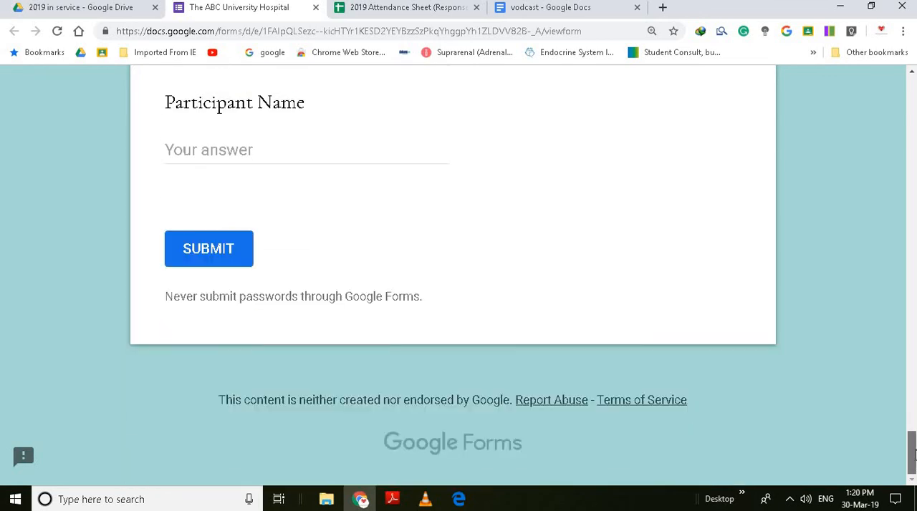
{"action": "left_click", "coordinate": [227, 261]}
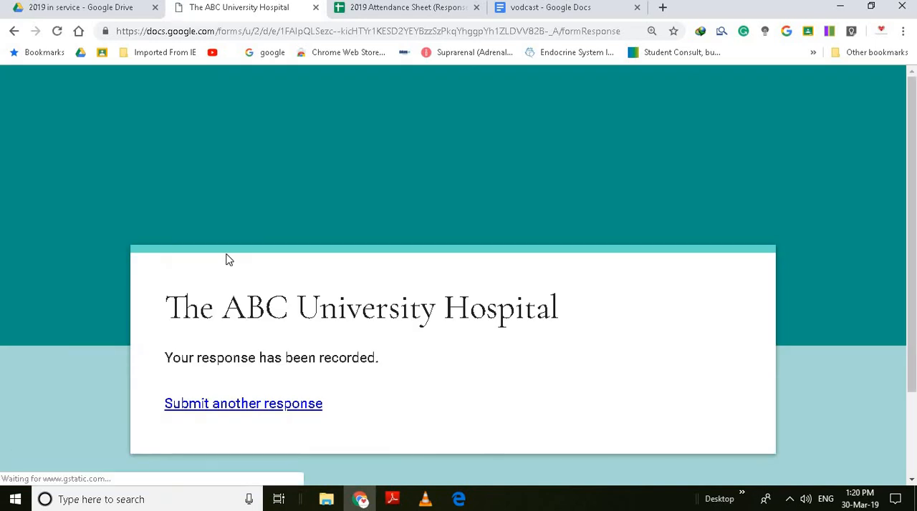
- Open the 2019 Attendance Sheet (Responses) spreadsheet and go to the timestamp of the newest response in row 75
{"action": "left_click", "coordinate": [400, 8]}
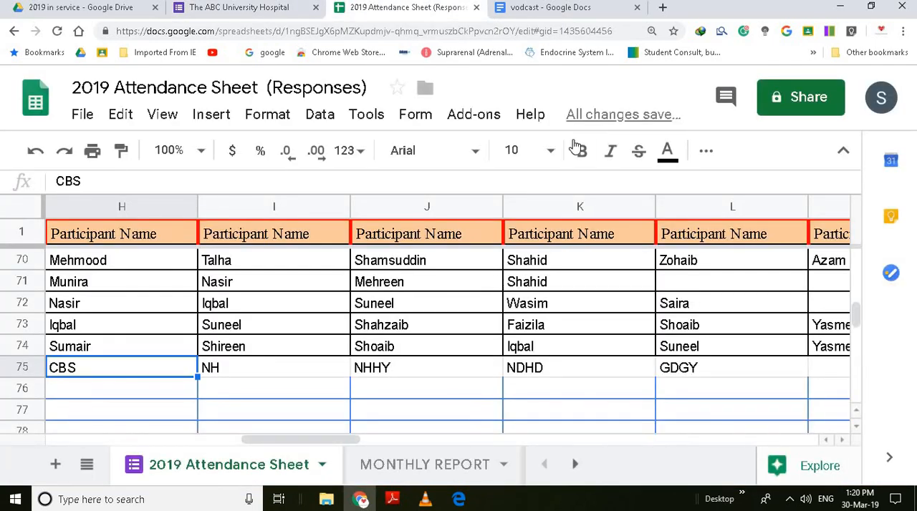
{"action": "left_click", "coordinate": [614, 378]}
{"action": "key", "text": "Left"}
{"action": "key", "text": "Left"}
{"action": "key", "text": "Left"}
{"action": "key", "text": "Left"}
{"action": "key", "text": "Left"}
{"action": "key", "text": "Left"}
{"action": "key", "text": "Left"}
{"action": "key", "text": "Left"}
{"action": "key", "text": "Left"}
{"action": "key", "text": "Left"}
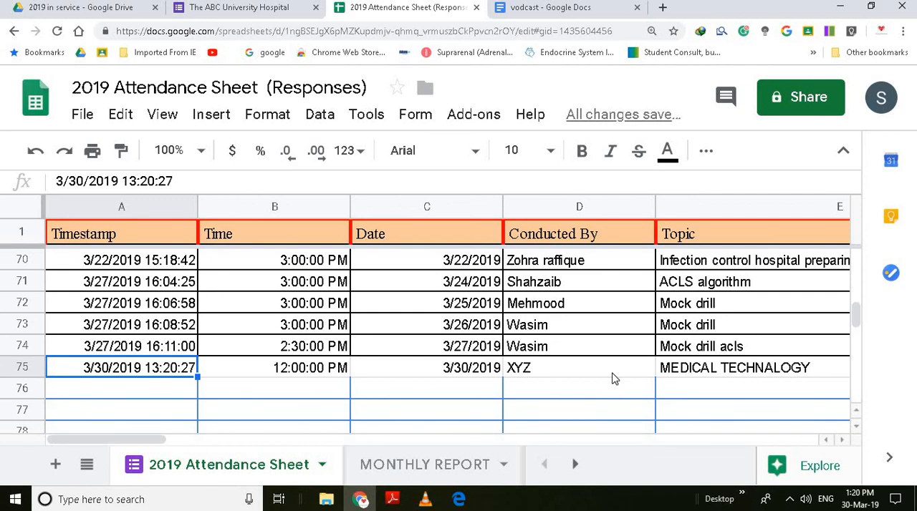
- Review the new response across row 75, from the time and date through the participant names to the per-day count column
{"action": "key", "text": "Right"}
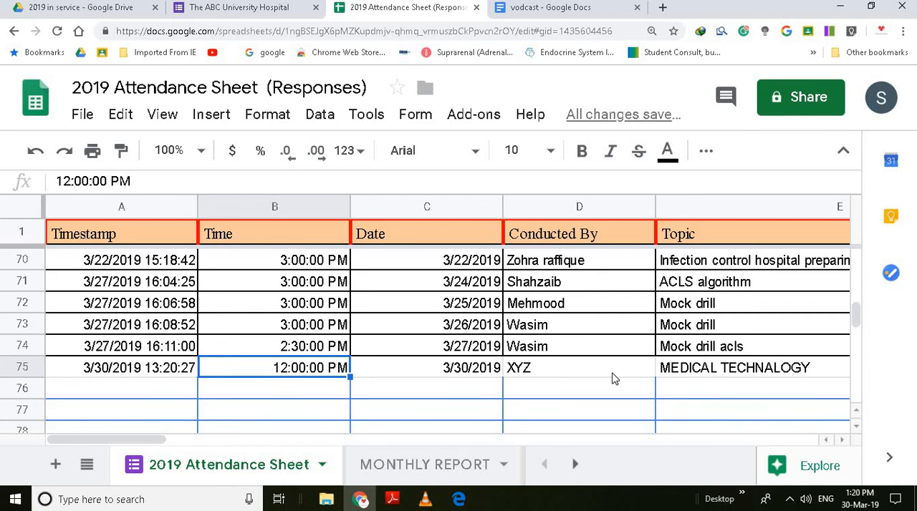
{"action": "key", "text": "Right"}
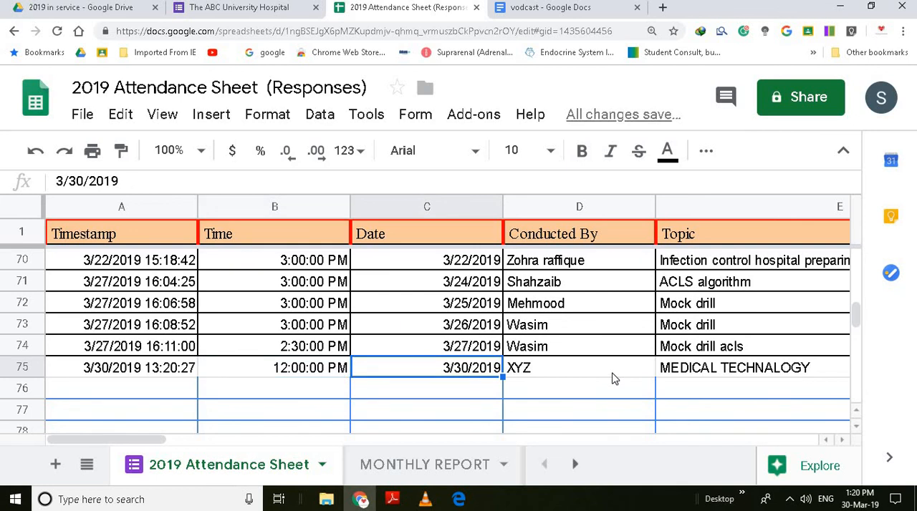
{"action": "key", "text": "Right"}
{"action": "key", "text": "Right"}
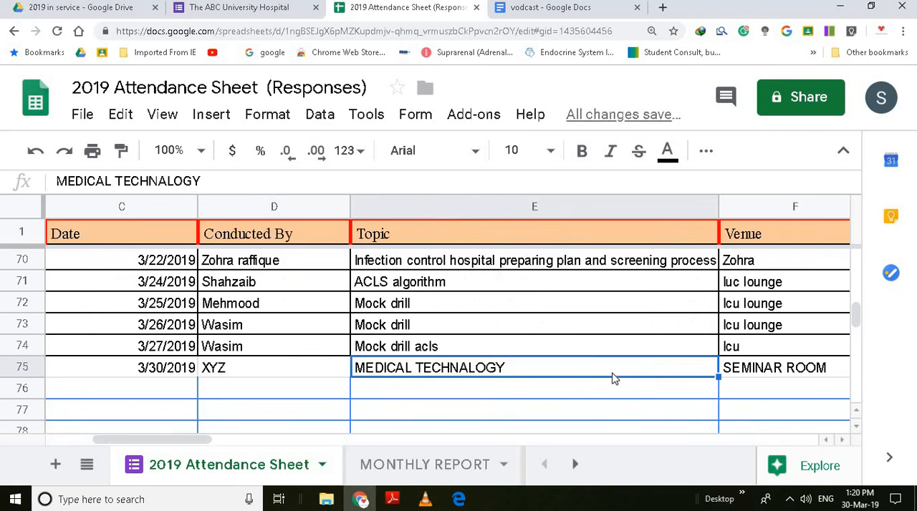
{"action": "key", "text": "Right"}
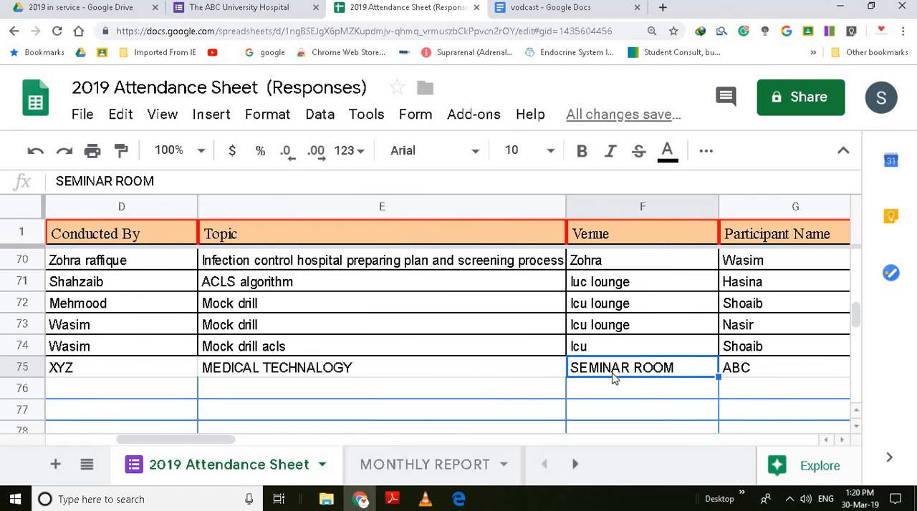
{"action": "key", "text": "Right"}
{"action": "key", "text": "Right"}
{"action": "key", "text": "Right"}
{"action": "key", "text": "Right"}
{"action": "key", "text": "Right"}
{"action": "key", "text": "Right"}
{"action": "key", "text": "Right"}
{"action": "key", "text": "Right"}
{"action": "key", "text": "Right"}
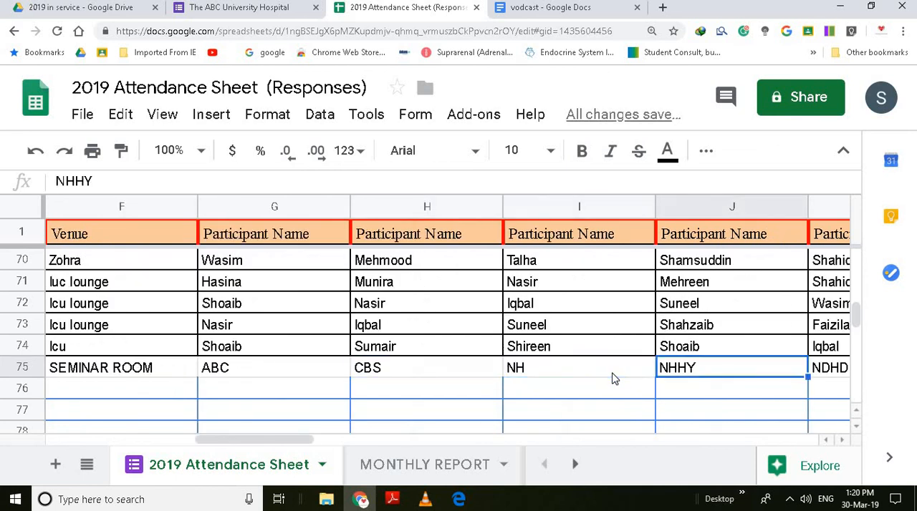
{"action": "key", "text": "Right"}
{"action": "key", "text": "Right"}
{"action": "key", "text": "Right"}
{"action": "key", "text": "Right"}
{"action": "key", "text": "Right"}
{"action": "key", "text": "Right"}
{"action": "key", "text": "Right"}
{"action": "key", "text": "Right"}
{"action": "key", "text": "Right"}
{"action": "key", "text": "Right"}
{"action": "key", "text": "Right"}
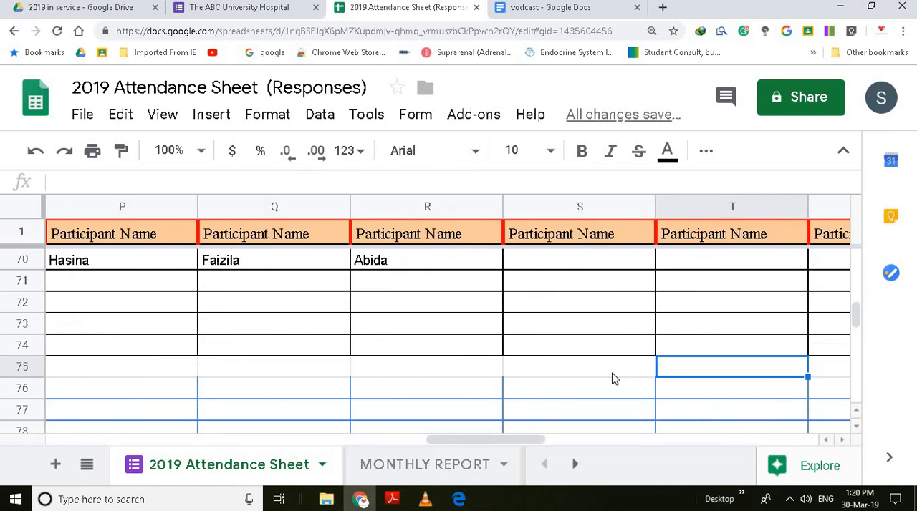
{"action": "key", "text": "Right"}
{"action": "key", "text": "Right"}
{"action": "key", "text": "Right"}
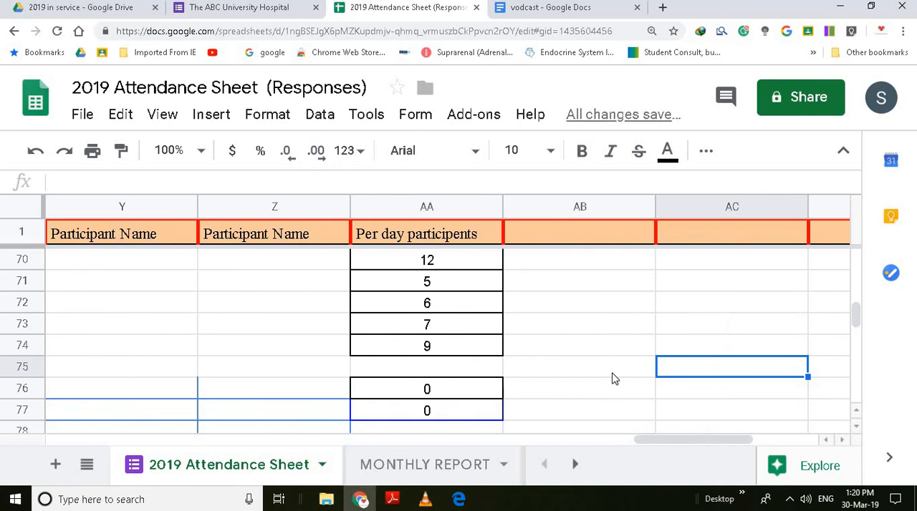
- Fill the per-day participant COUNTA formula from AA74 down into AA75 and select the new count
{"action": "key", "text": "Left"}
{"action": "key", "text": "Left"}
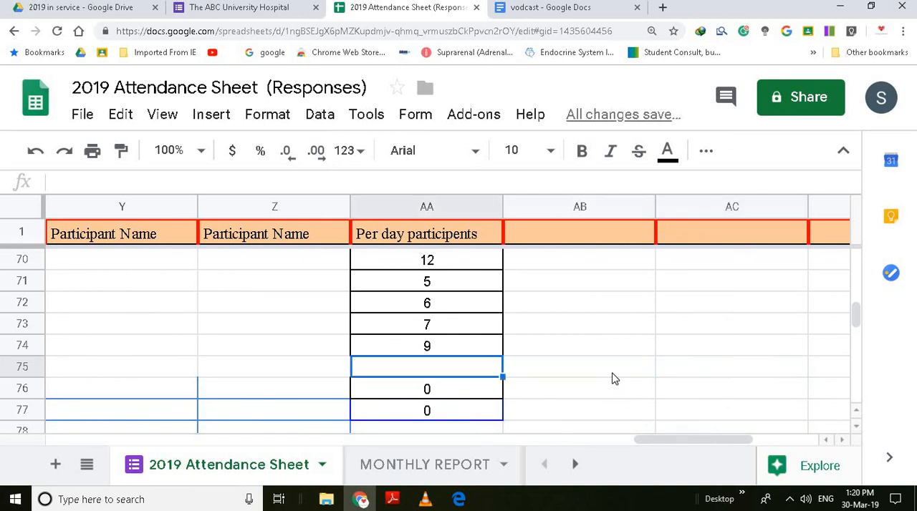
{"action": "left_click", "coordinate": [470, 349]}
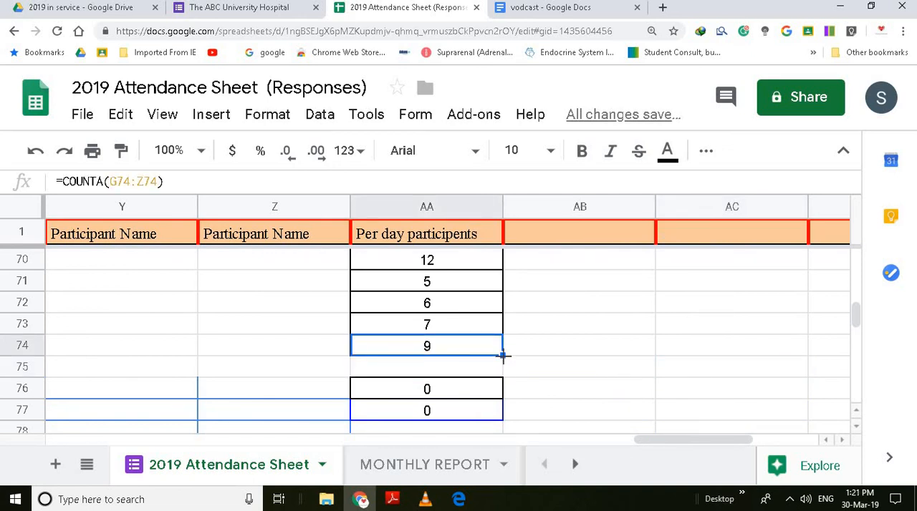
{"action": "left_click_drag", "start_coordinate": [503, 355], "coordinate": [501, 376]}
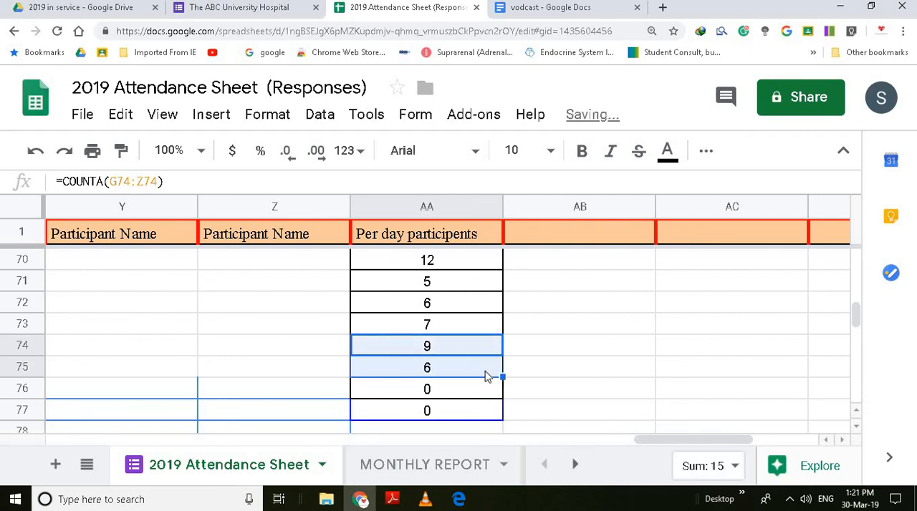
{"action": "left_click", "coordinate": [484, 377]}
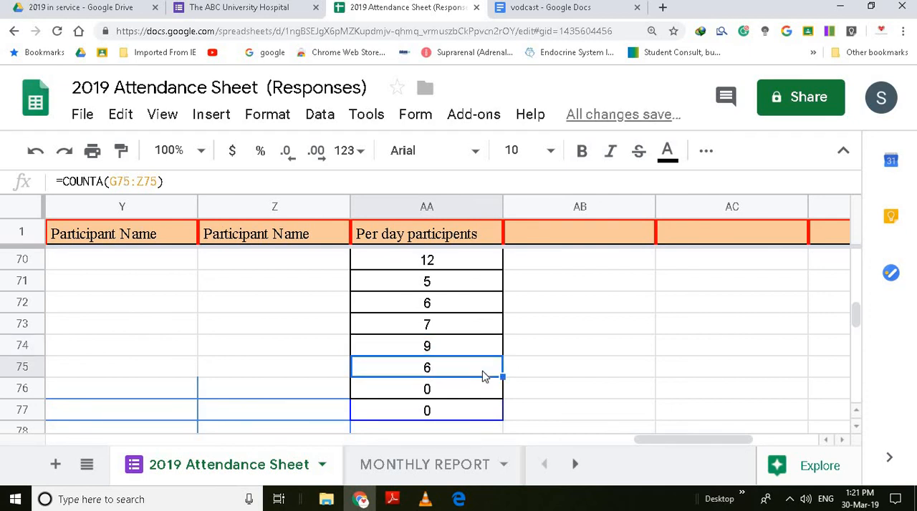
- Go up to the start of the per-day participants column and examine the monthly participant and session totals beside it
{"action": "key", "text": "Up"}
{"action": "key", "text": "Up"}
{"action": "key", "text": "Up"}
{"action": "key", "text": "Up"}
{"action": "key", "text": "Up"}
{"action": "key", "text": "Up"}
{"action": "key", "text": "Up"}
{"action": "key", "text": "Up"}
{"action": "key", "text": "Up"}
{"action": "key", "text": "Up"}
{"action": "key", "text": "Up"}
{"action": "key", "text": "Up"}
{"action": "key", "text": "Up"}
{"action": "key", "text": "Up"}
{"action": "key", "text": "Up"}
{"action": "key", "text": "Up"}
{"action": "key", "text": "Up"}
{"action": "key", "text": "Up"}
{"action": "key", "text": "Up"}
{"action": "key", "text": "Up"}
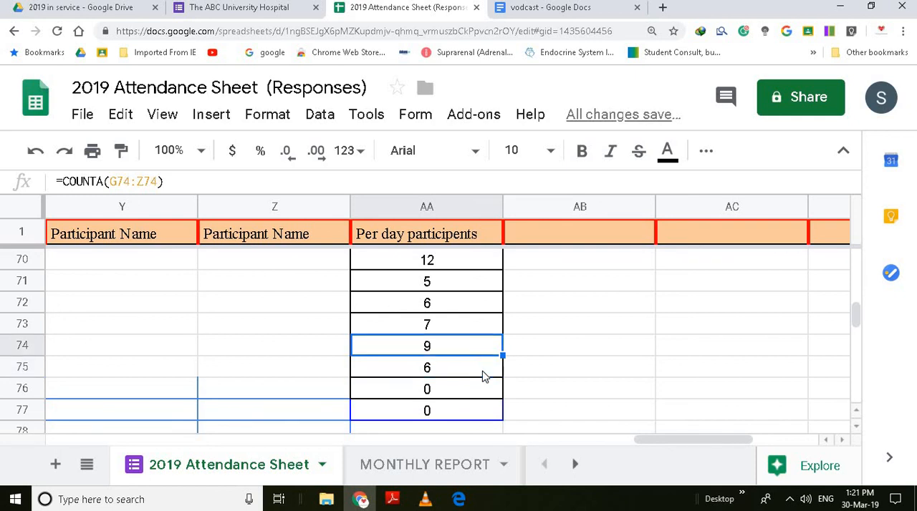
{"action": "key", "text": "Up"}
{"action": "key", "text": "Up"}
{"action": "key", "text": "Up"}
{"action": "key", "text": "Up"}
{"action": "key", "text": "Up"}
{"action": "key", "text": "Up"}
{"action": "key", "text": "Up"}
{"action": "key", "text": "Up"}
{"action": "key", "text": "Up"}
{"action": "key", "text": "Up"}
{"action": "key", "text": "Up"}
{"action": "key", "text": "Up"}
{"action": "key", "text": "Up"}
{"action": "key", "text": "Up"}
{"action": "key", "text": "Up"}
{"action": "key", "text": "Up"}
{"action": "key", "text": "Up"}
{"action": "key", "text": "Up"}
{"action": "key", "text": "Up"}
{"action": "key", "text": "Up"}
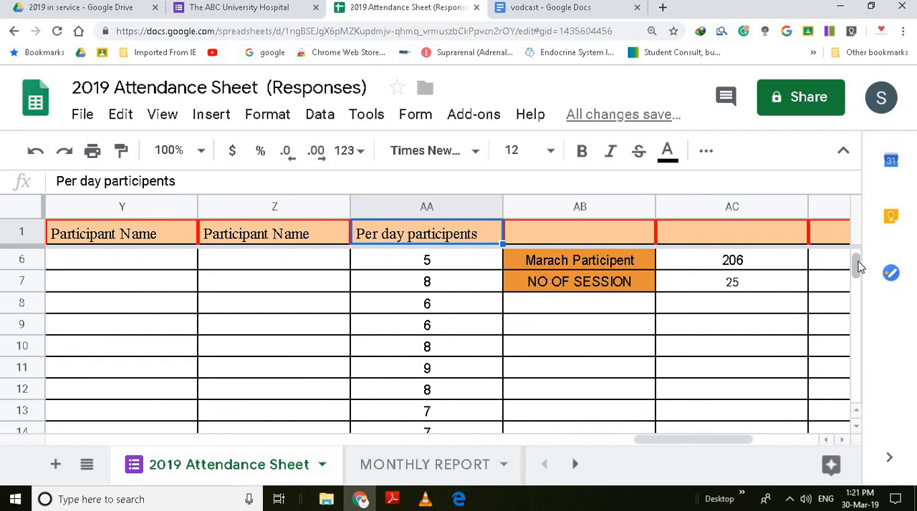
{"action": "scroll", "coordinate": [858, 265], "scroll_direction": "up", "scroll_amount": 2}
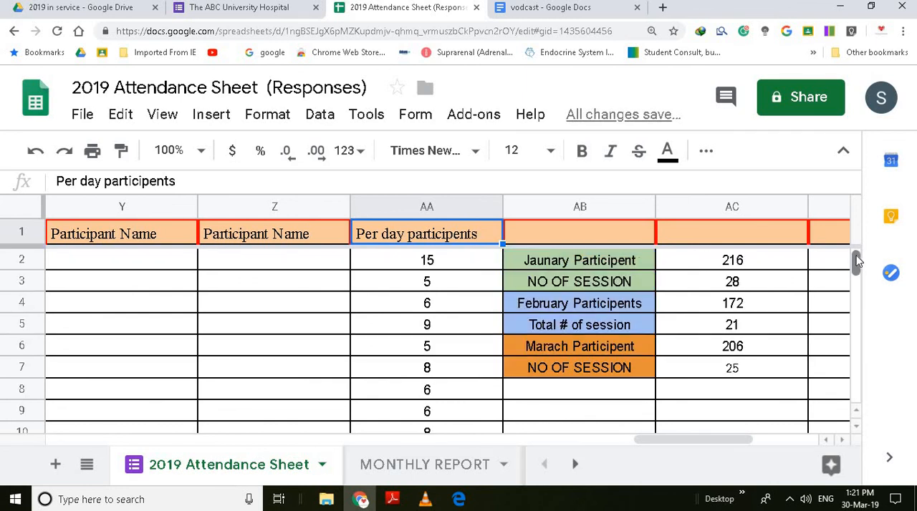
{"action": "left_click", "coordinate": [571, 261]}
- Replace the session label in AB3 with "february Participents"
{"action": "left_click", "coordinate": [595, 288]}
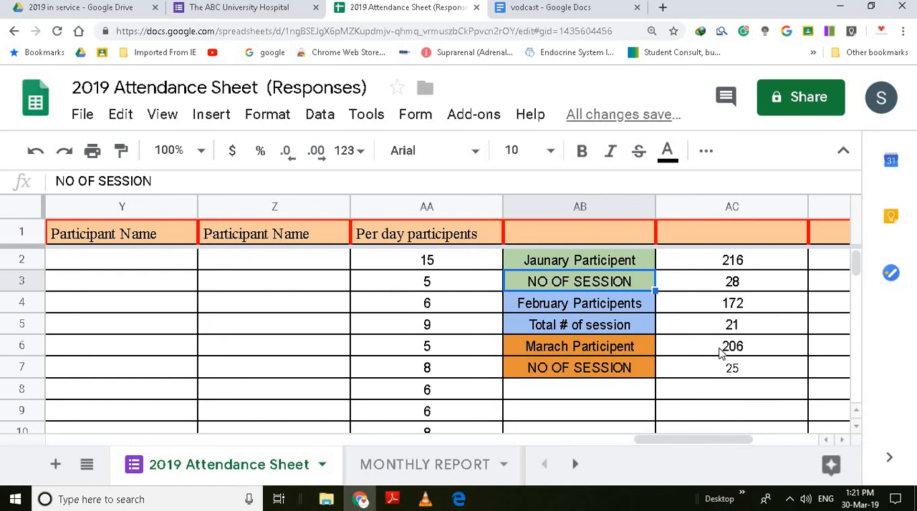
{"action": "type", "text": "f"}
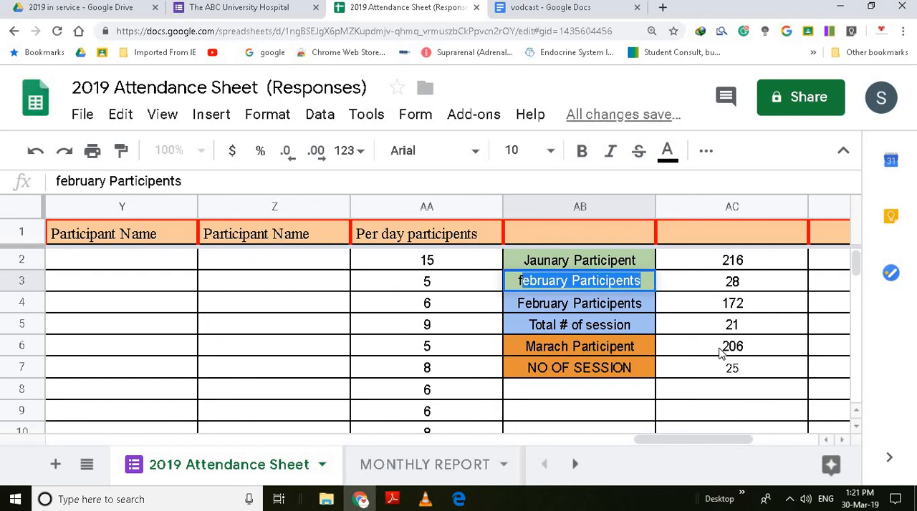
{"action": "left_click", "coordinate": [641, 88]}
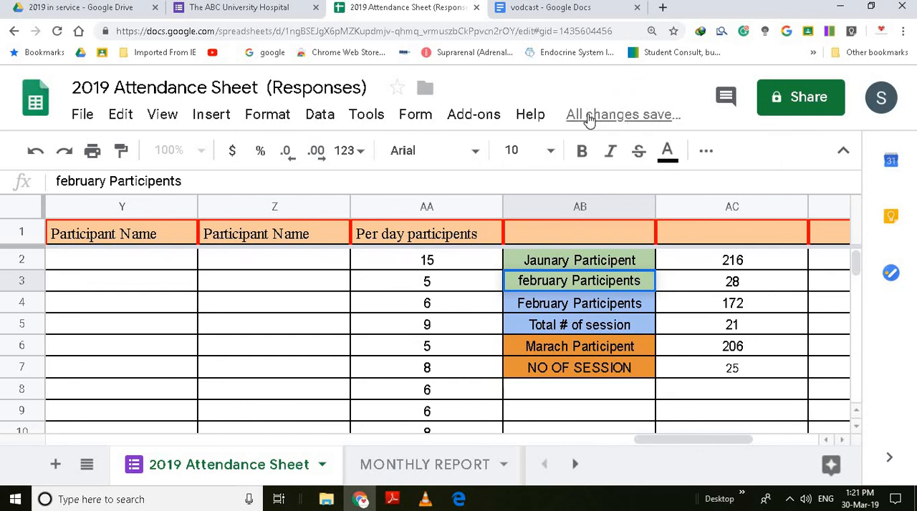
- Search the attendance sheet for a participant by first name
{"action": "key", "text": "ctrl+f"}
{"action": "type", "text": "A"}
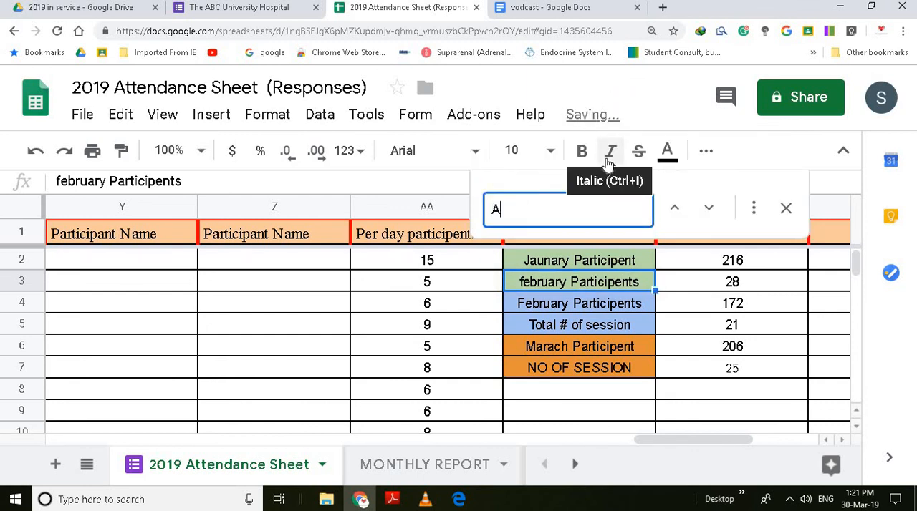
{"action": "type", "text": "SIF"}
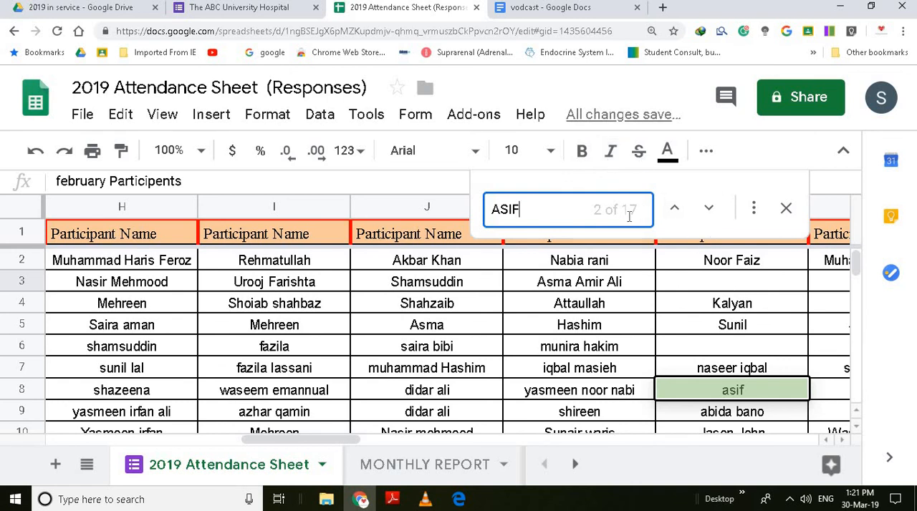
- Examine the session details of the matched response in row 8, including its timestamp, time, topic and venue
{"action": "left_click", "coordinate": [625, 398]}
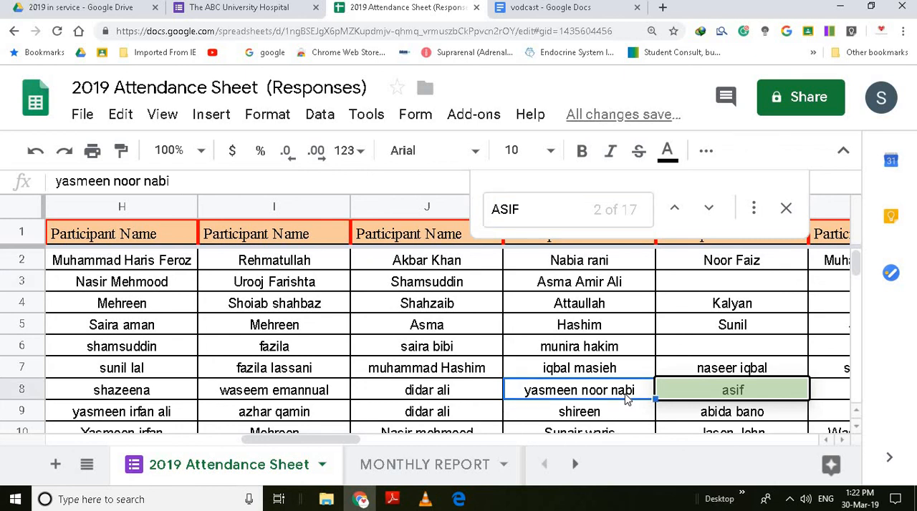
{"action": "key", "text": "Left"}
{"action": "key", "text": "Left"}
{"action": "key", "text": "Left"}
{"action": "key", "text": "Left"}
{"action": "key", "text": "Left"}
{"action": "key", "text": "Left"}
{"action": "key", "text": "Left"}
{"action": "key", "text": "Left"}
{"action": "key", "text": "Left"}
{"action": "key", "text": "Left"}
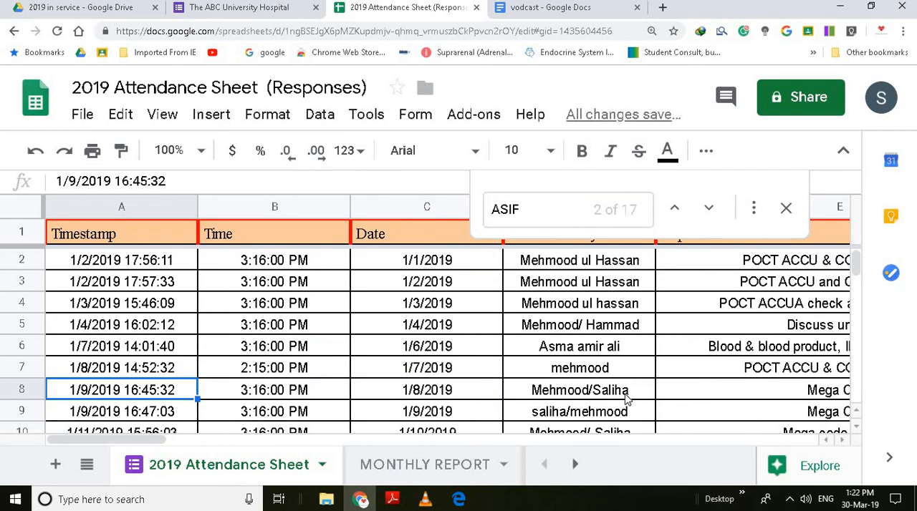
{"action": "key", "text": "Right"}
{"action": "key", "text": "Right"}
{"action": "key", "text": "Right"}
{"action": "key", "text": "Right"}
{"action": "key", "text": "Right"}
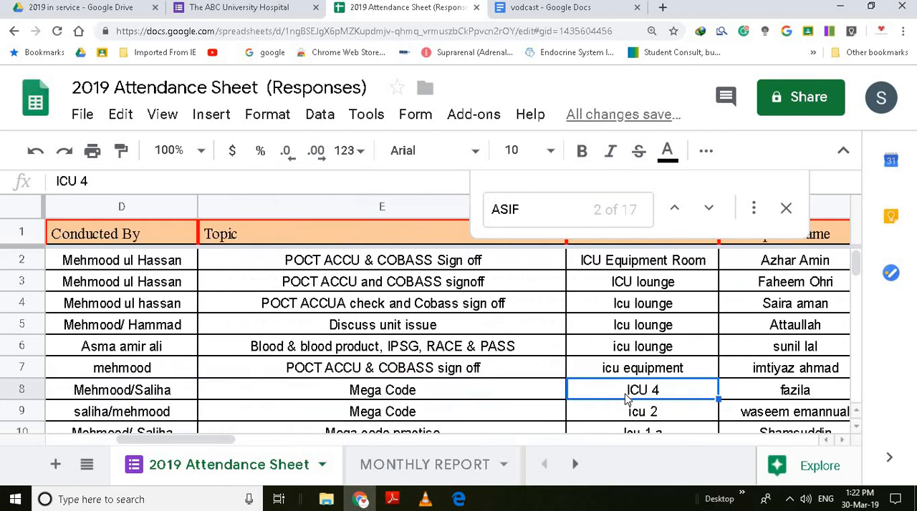
{"action": "key", "text": "Left"}
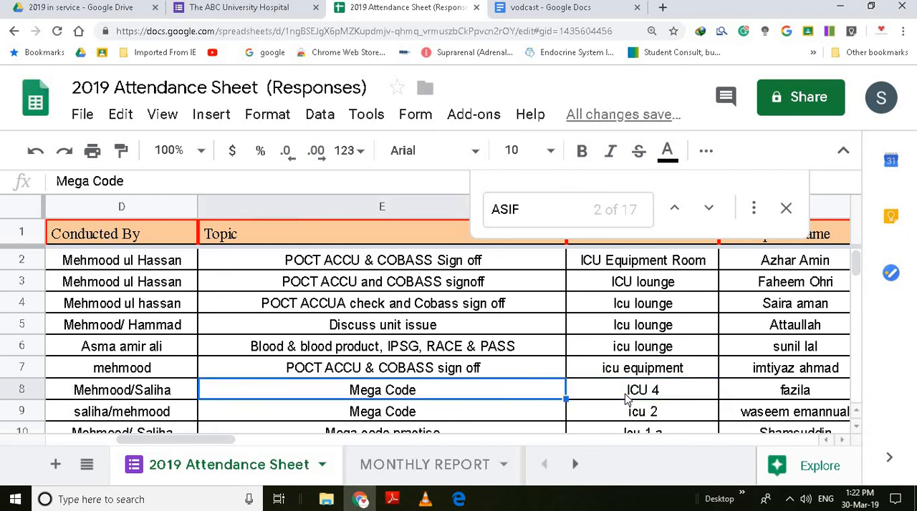
{"action": "key", "text": "Left"}
{"action": "key", "text": "Left"}
{"action": "key", "text": "Left"}
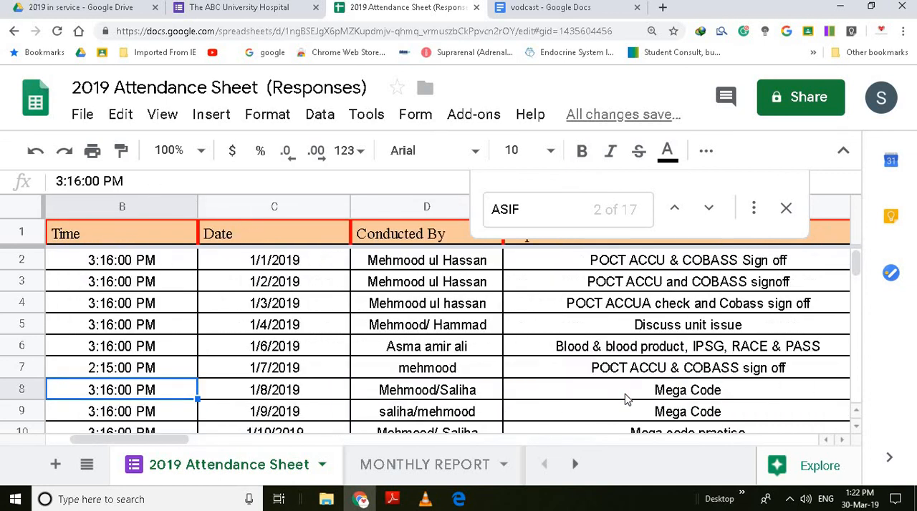
- Follow row 8 across the participant names to its per-day participant count in column AA
{"action": "key", "text": "Right"}
{"action": "key", "text": "Right"}
{"action": "key", "text": "Right"}
{"action": "key", "text": "Right"}
{"action": "key", "text": "Right"}
{"action": "key", "text": "Right"}
{"action": "key", "text": "Right"}
{"action": "key", "text": "Right"}
{"action": "key", "text": "Right"}
{"action": "key", "text": "Right"}
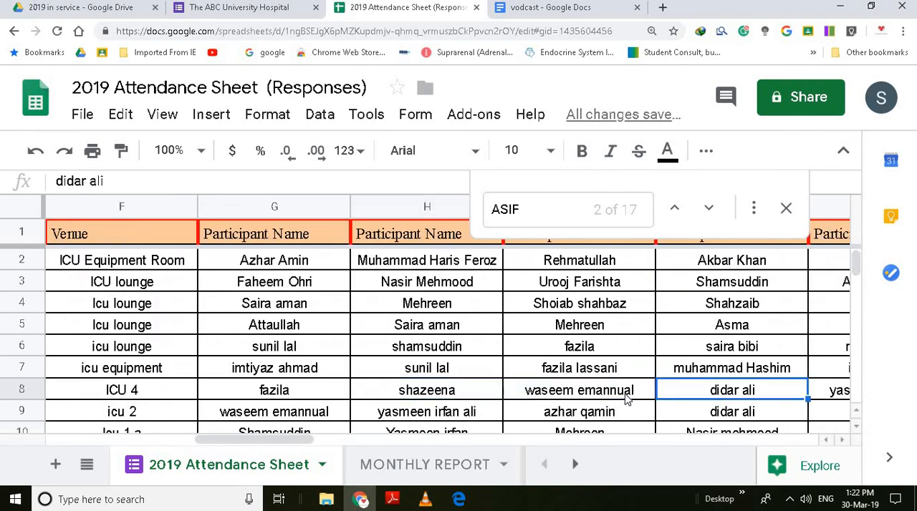
{"action": "key", "text": "Right"}
{"action": "key", "text": "Right"}
{"action": "key", "text": "Right"}
{"action": "key", "text": "Right"}
{"action": "key", "text": "Right"}
{"action": "key", "text": "Right"}
{"action": "key", "text": "Right"}
{"action": "key", "text": "Right"}
{"action": "key", "text": "Right"}
{"action": "key", "text": "Right"}
{"action": "key", "text": "Right"}
{"action": "key", "text": "Right"}
{"action": "key", "text": "Right"}
{"action": "key", "text": "Right"}
{"action": "key", "text": "Right"}
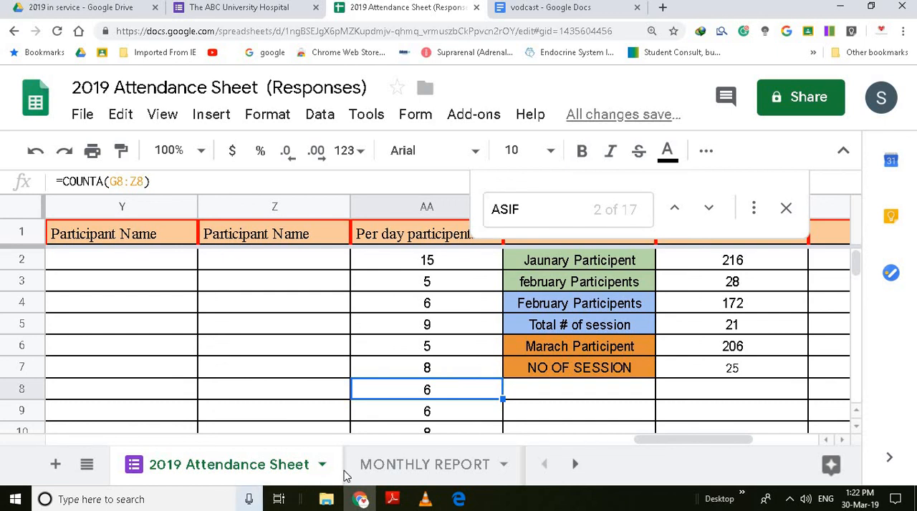
- View the MONTHLY REPORT sheet, and open the Jan Attendance sheet at its first rows to examine attendance by participant
{"action": "left_click", "coordinate": [387, 476]}
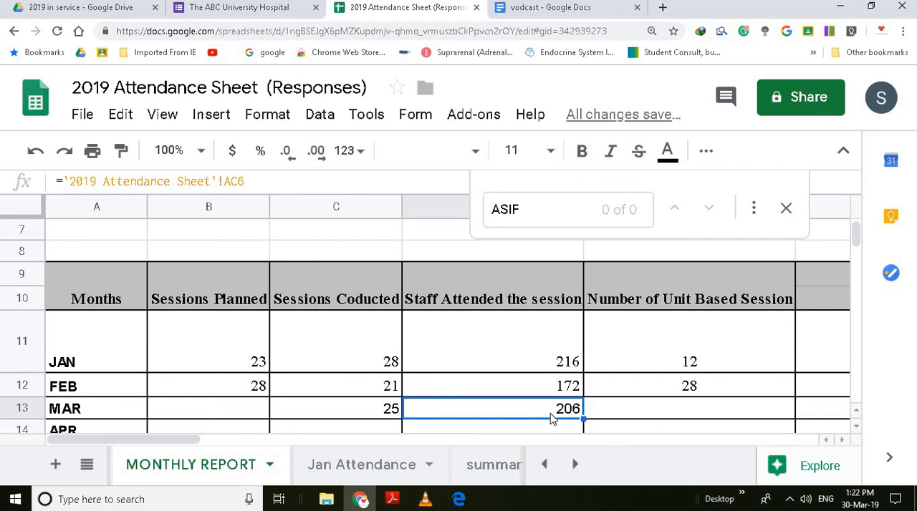
{"action": "left_click", "coordinate": [374, 462]}
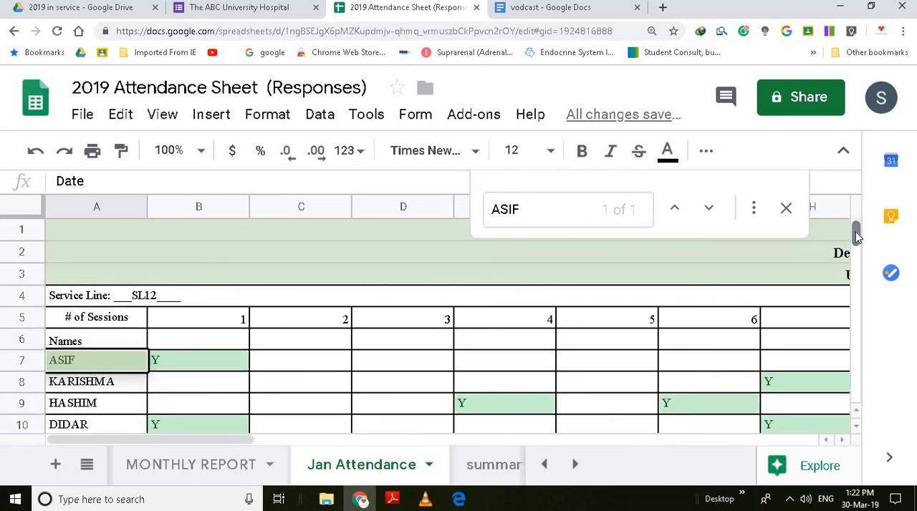
{"action": "mouse_move", "coordinate": [857, 239]}
{"action": "left_mouse_down"}
{"action": "mouse_move", "coordinate": [856, 250]}
{"action": "mouse_move", "coordinate": [857, 227]}
{"action": "left_mouse_up"}
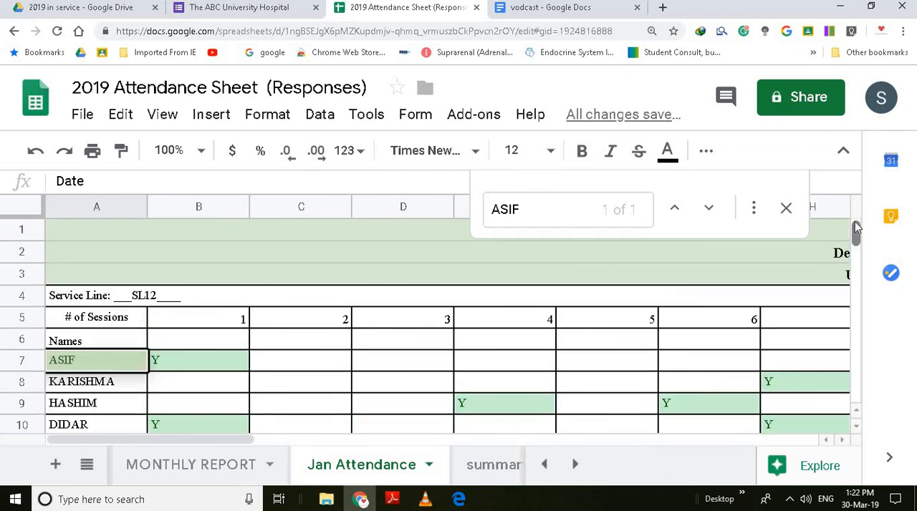